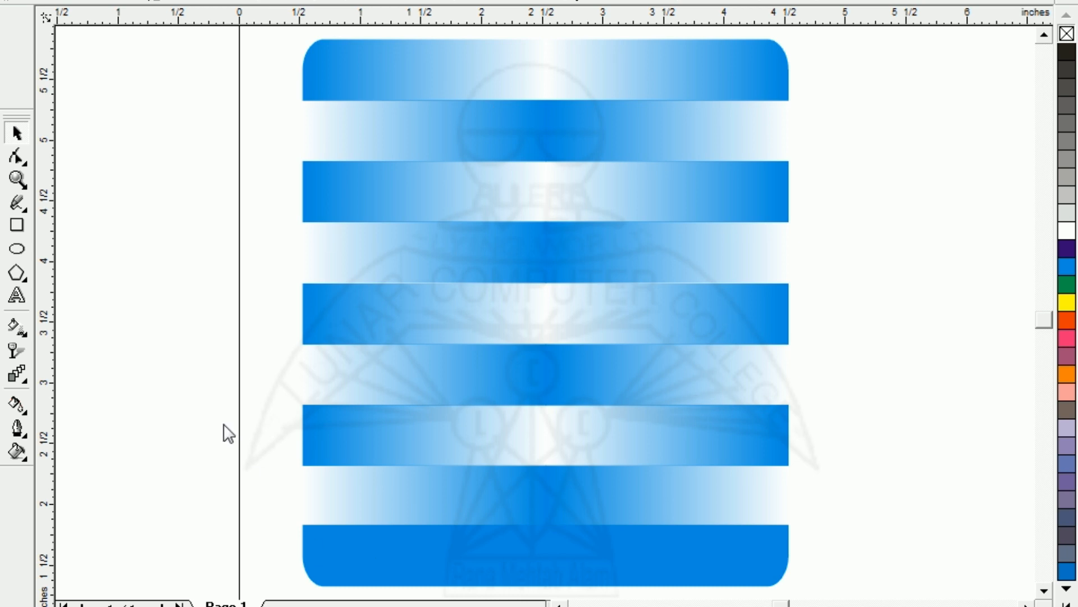
Draw a rectangle about 2.4 by 0.6 inches just right of the striped artwork's top band
key(F3)
click(17, 226)
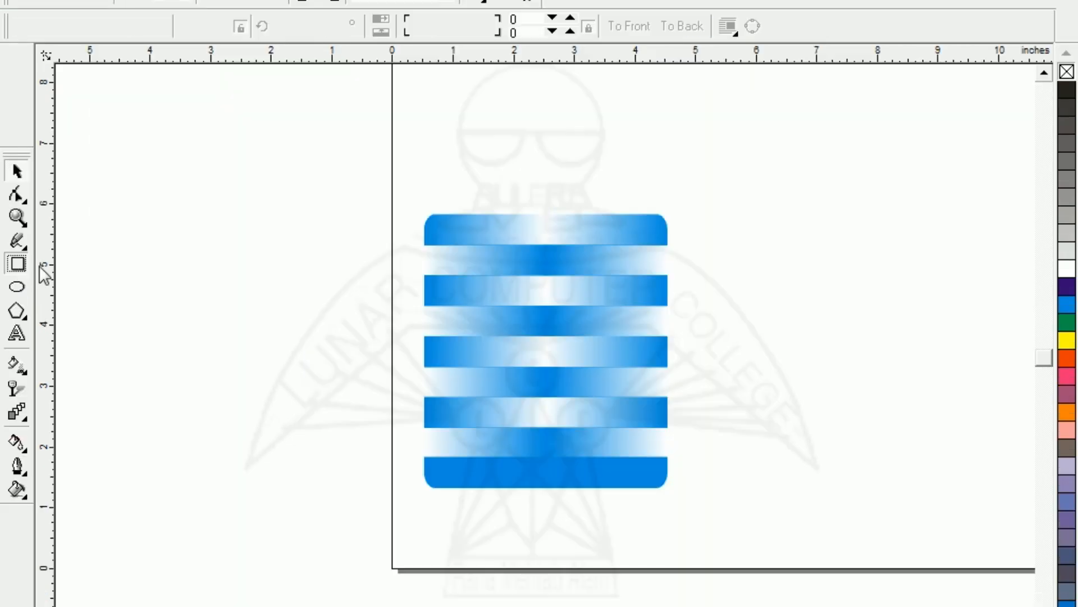
drag(679, 215, 827, 247)
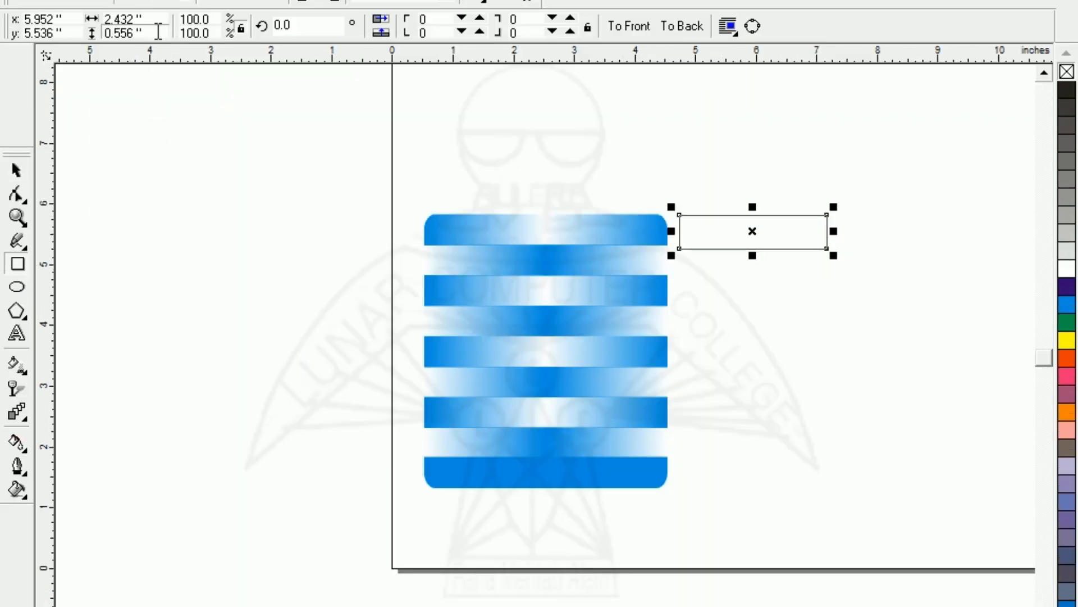
Set the new rectangle's size to 2.0 by 0.5 inches and fill it with blue
drag(142, 20, 99, 20)
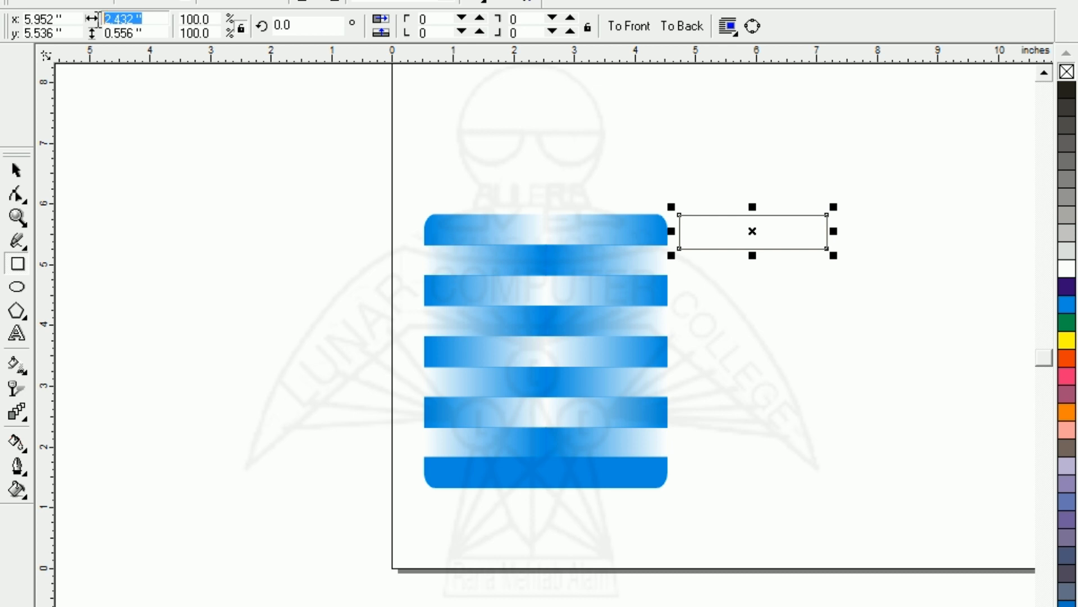
text(2)
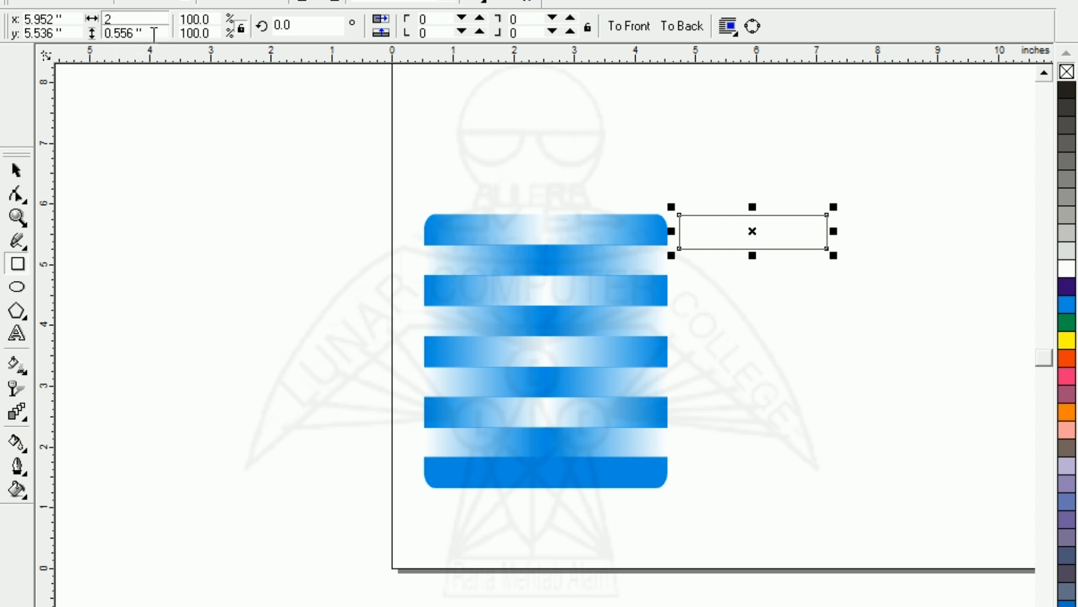
drag(145, 34, 94, 33)
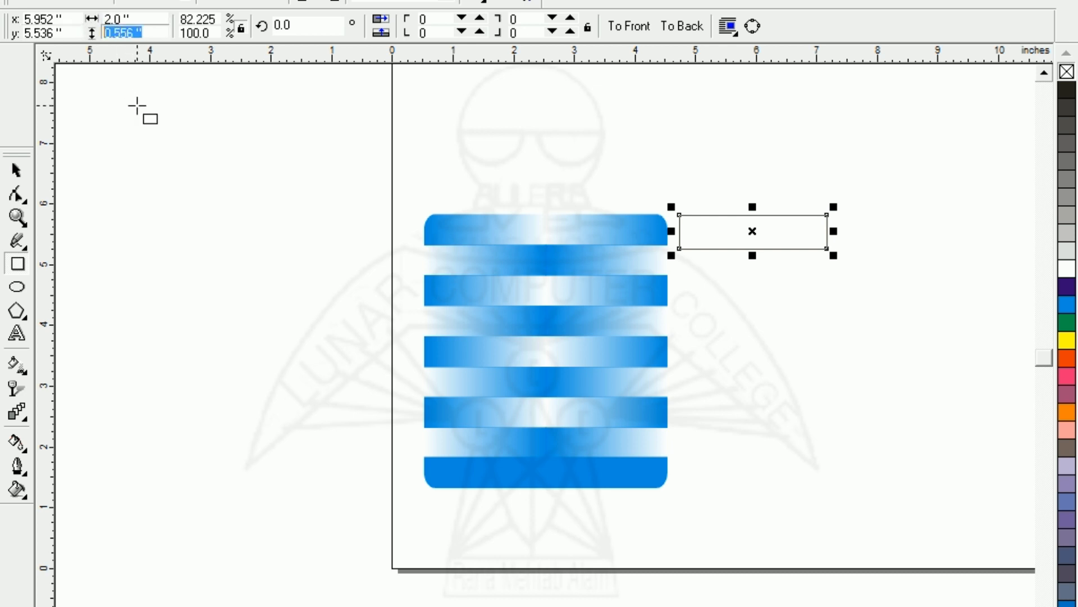
text(,5)
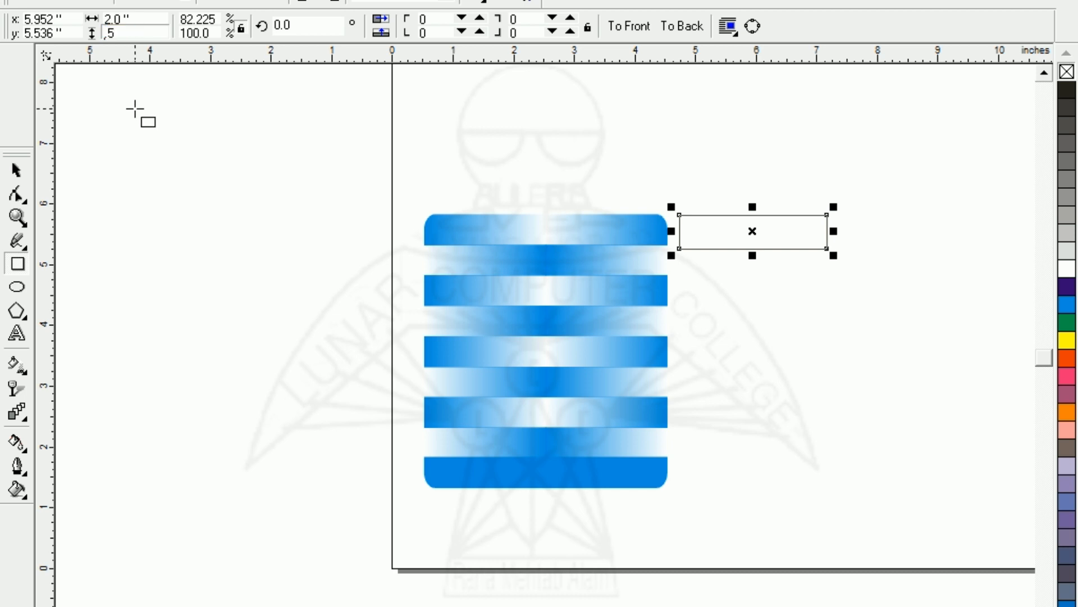
key(Return)
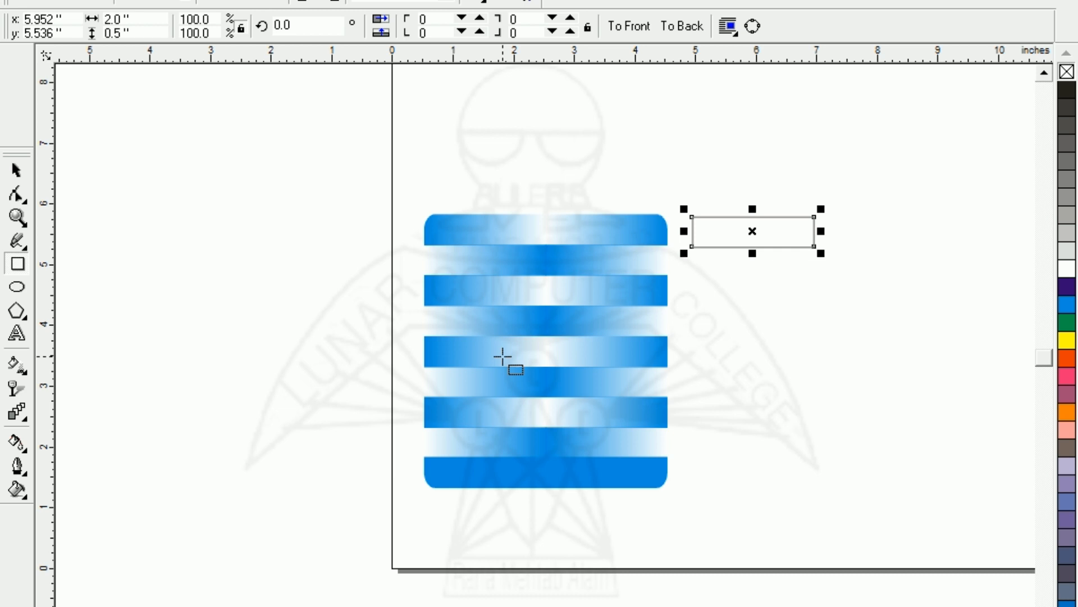
click(1066, 309)
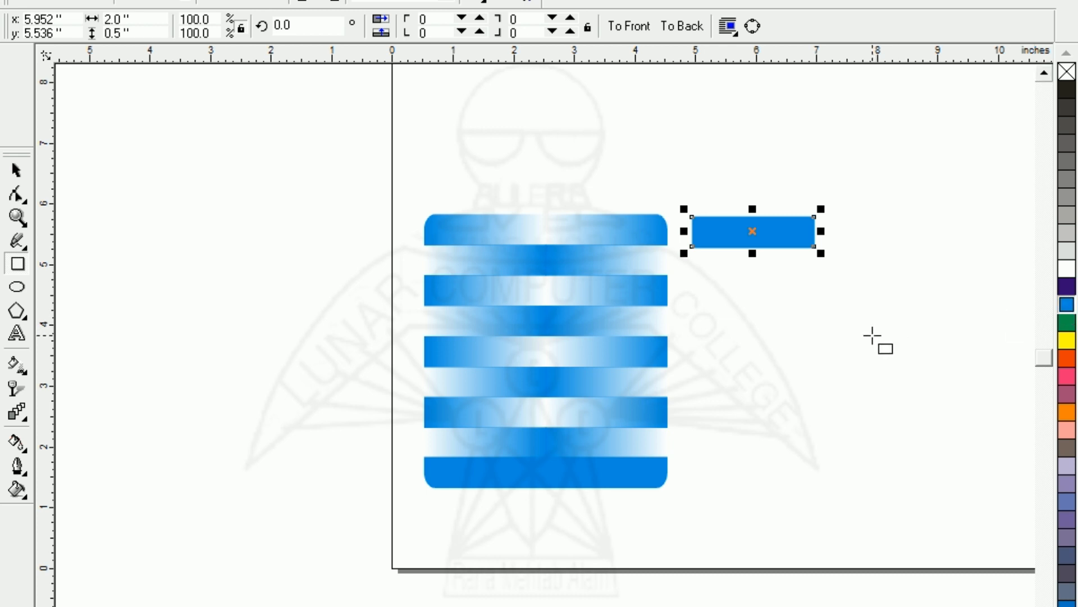
Apply a Fountain transparency to the blue rectangle and remove its outline
key(shift+F2)
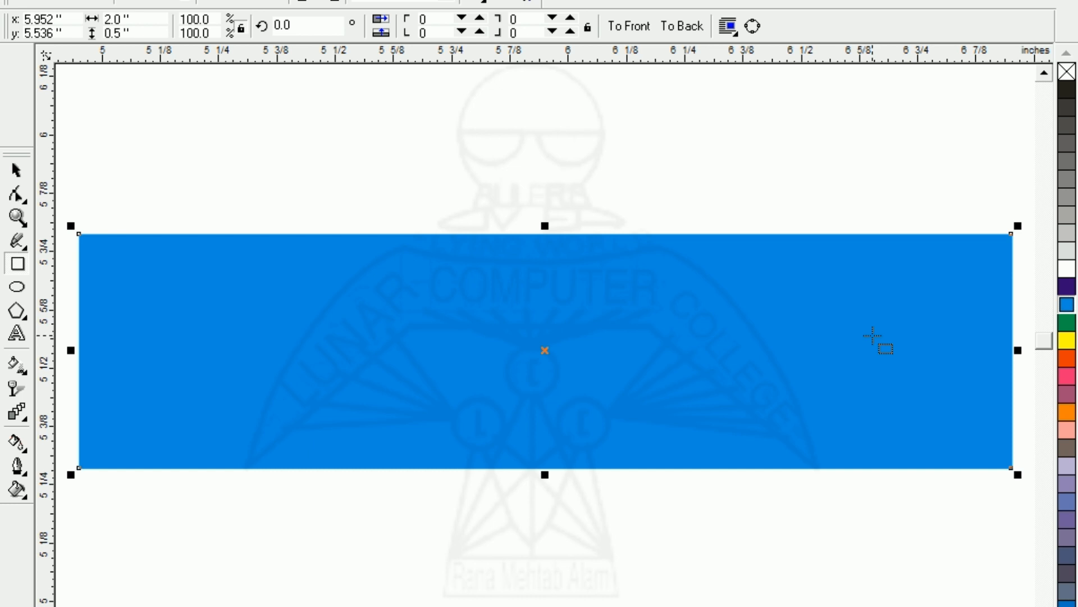
click(15, 389)
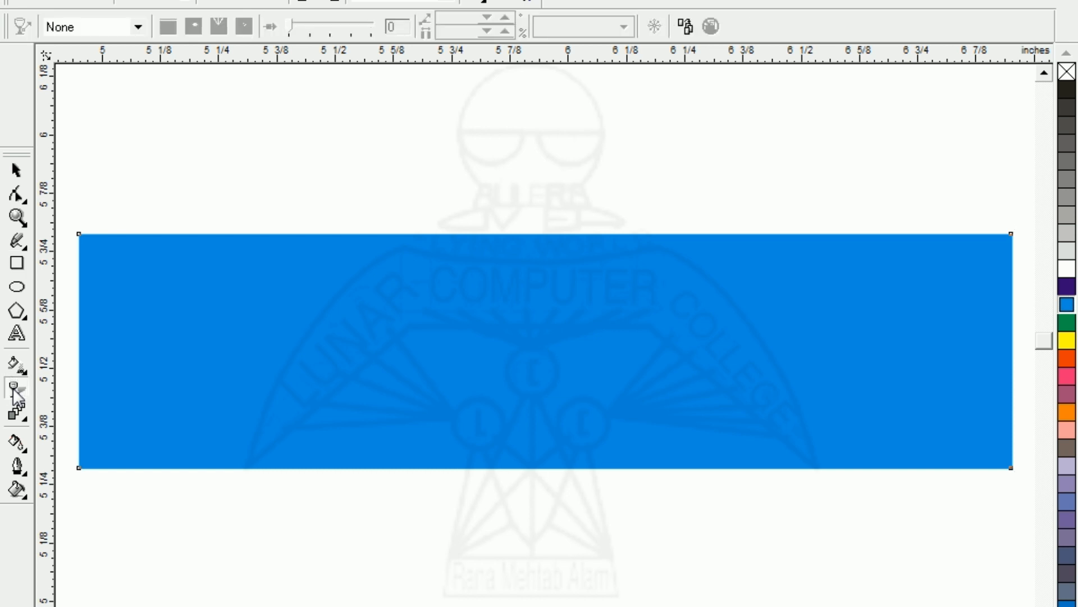
click(68, 29)
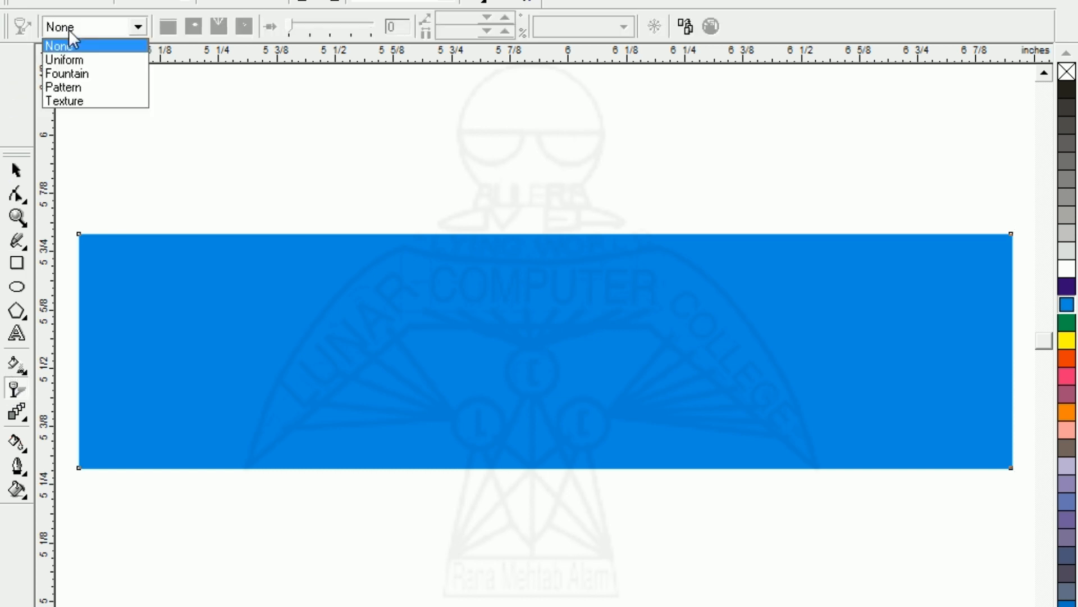
click(67, 74)
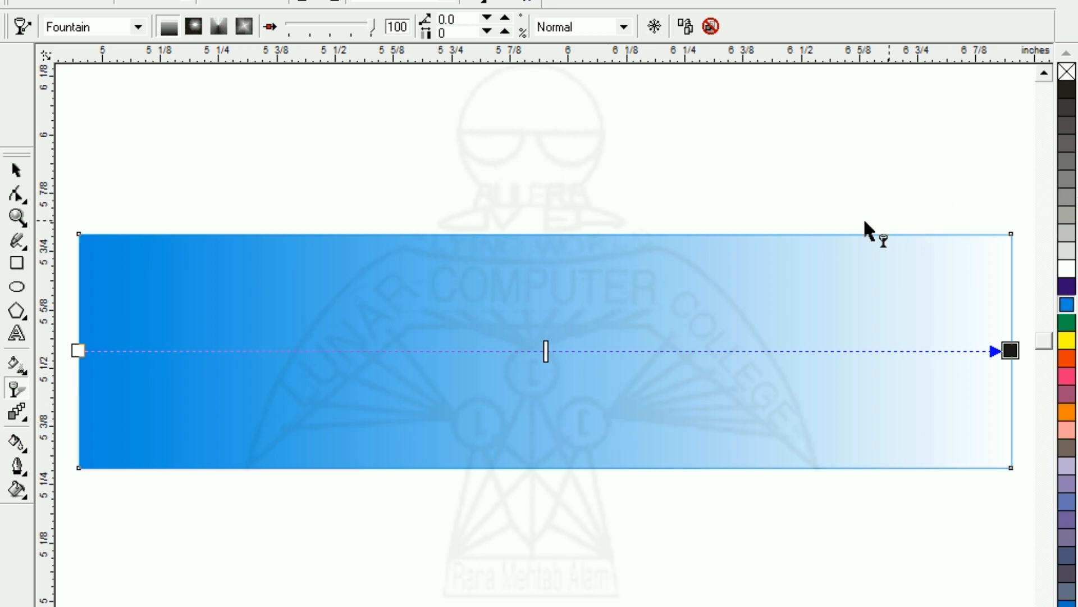
right_click(1066, 76)
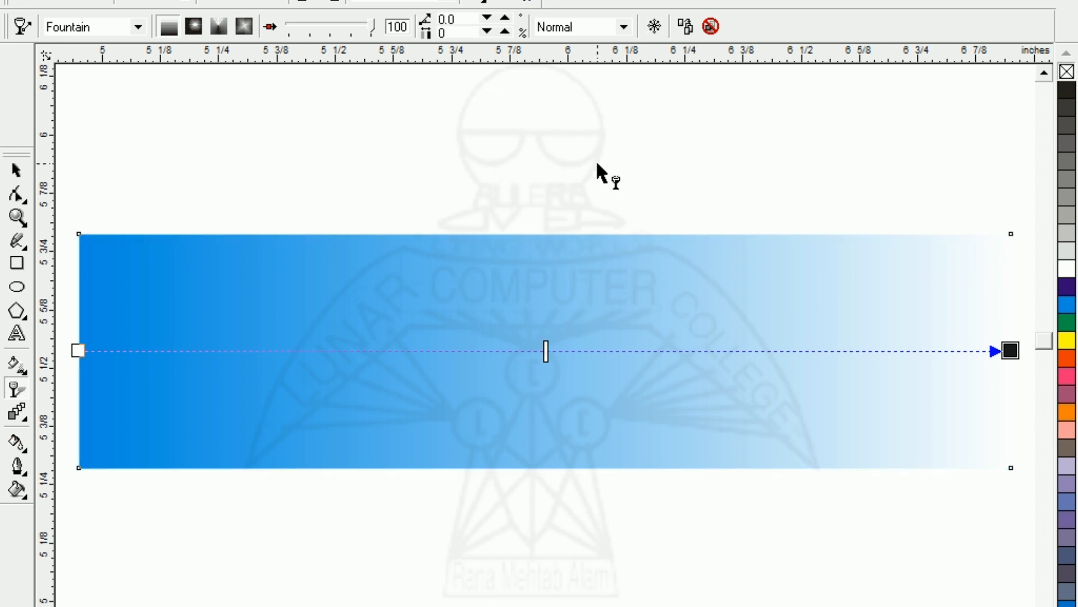
Place a duplicate of the faded blue strip directly below it, touching its lower edge
key(F3)
key(F3)
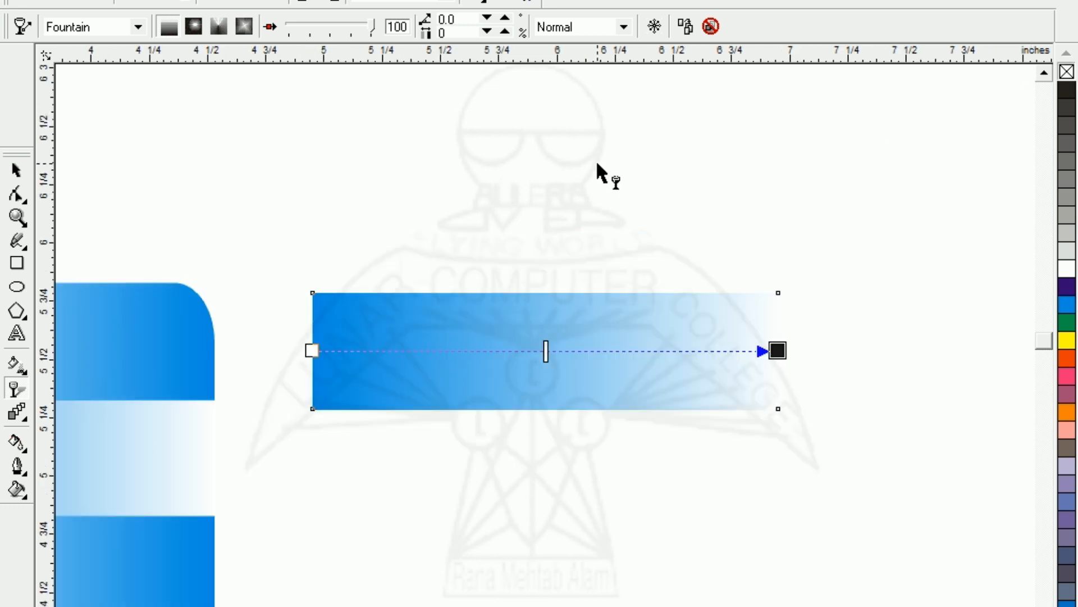
click(16, 170)
click(364, 198)
click(528, 370)
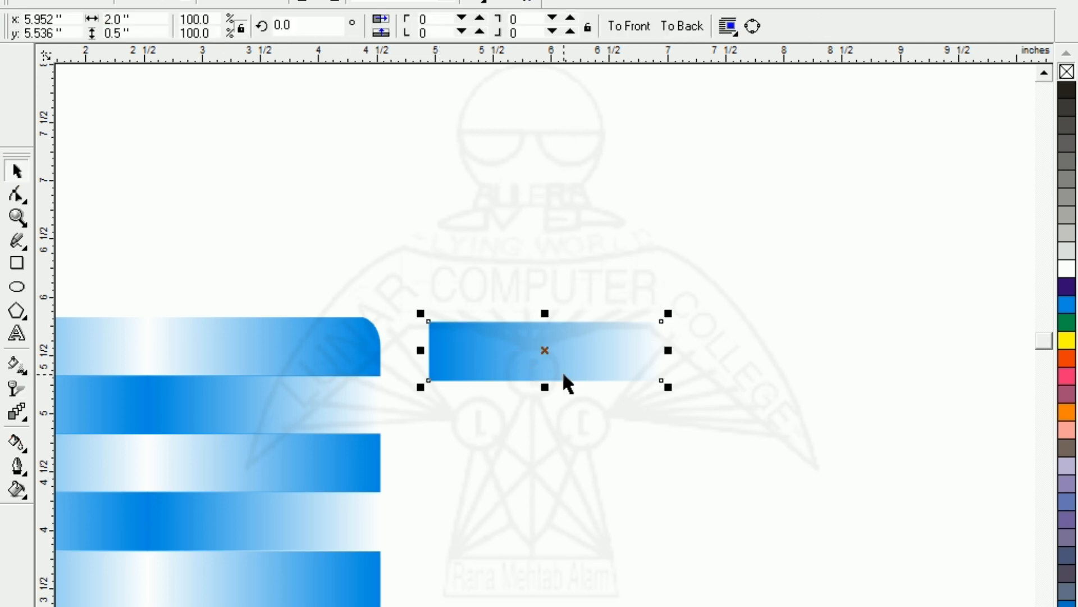
drag(544, 313, 543, 313)
drag(543, 313, 537, 389)
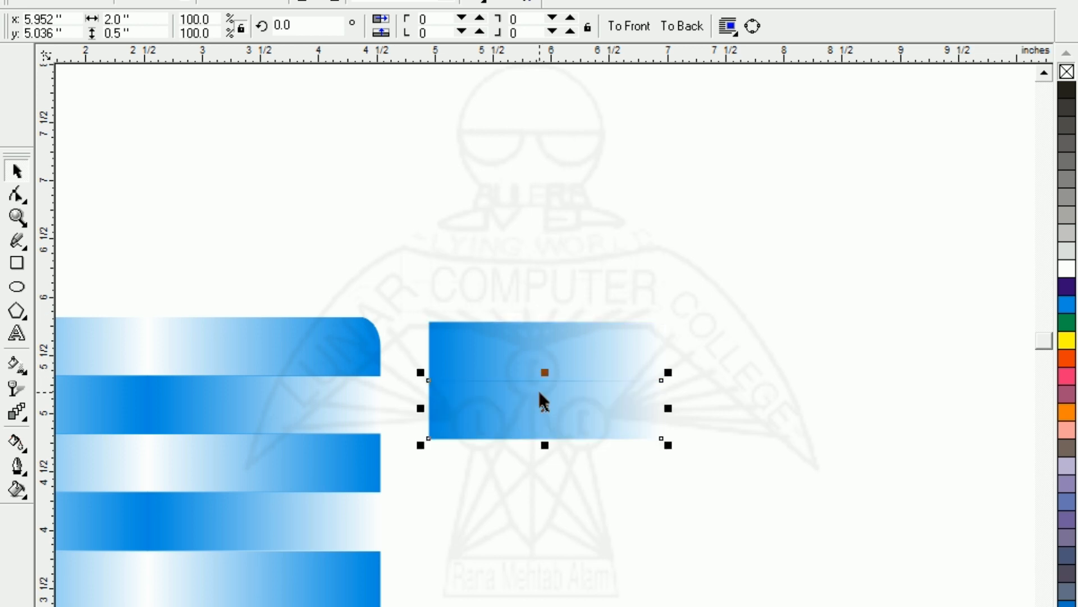
Mirror the lower strip horizontally so its fade runs opposite to the upper strip
click(525, 247)
click(552, 418)
click(381, 22)
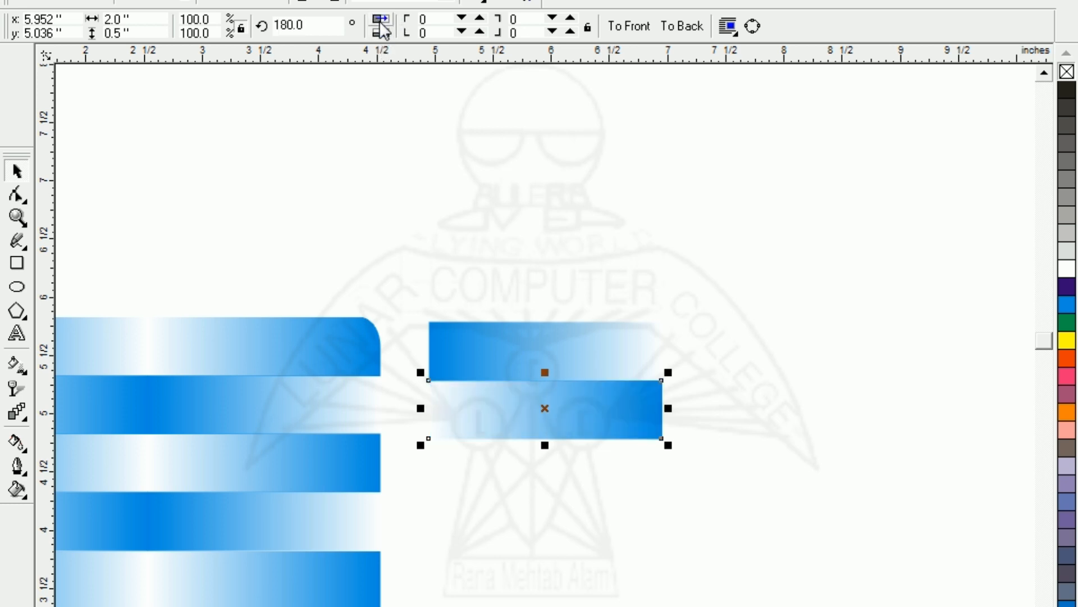
click(628, 530)
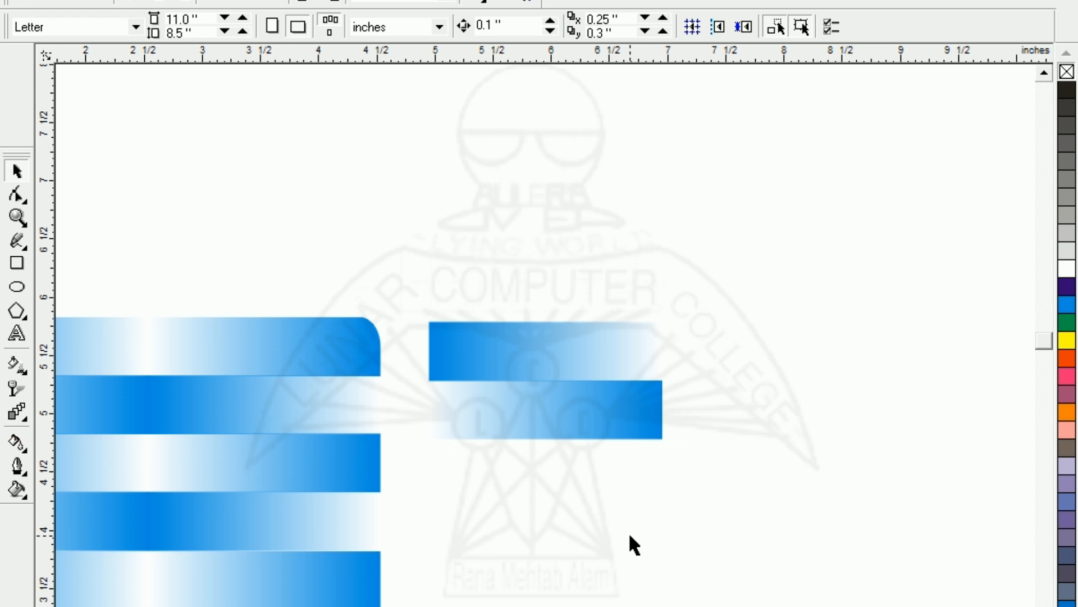
Duplicate the pair of strips directly below itself and repeat the duplication three more times to build a column
key(F3)
drag(701, 297, 476, 446)
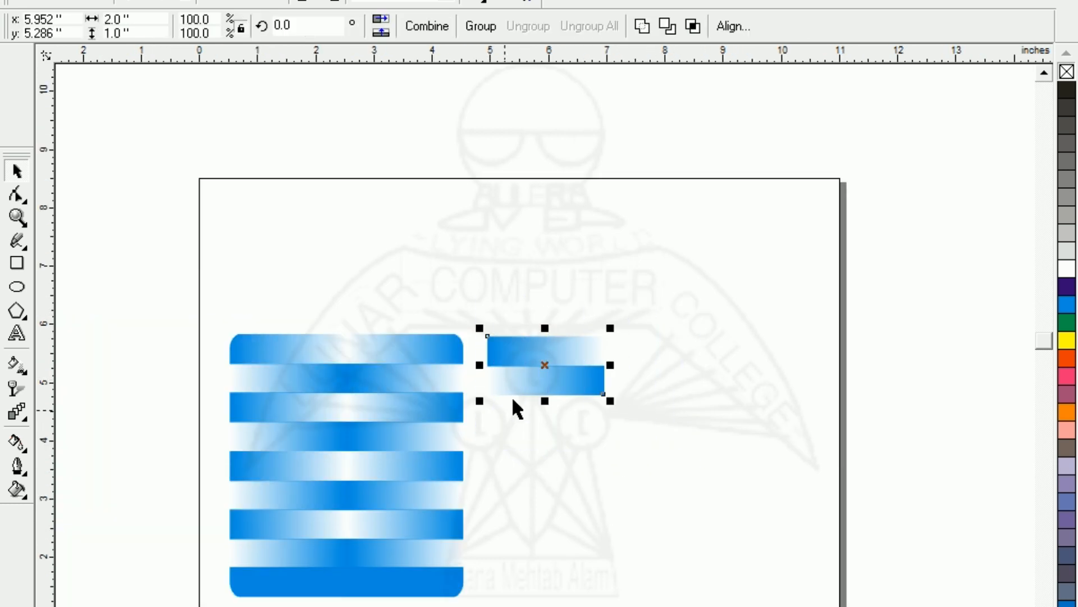
drag(543, 364, 540, 424)
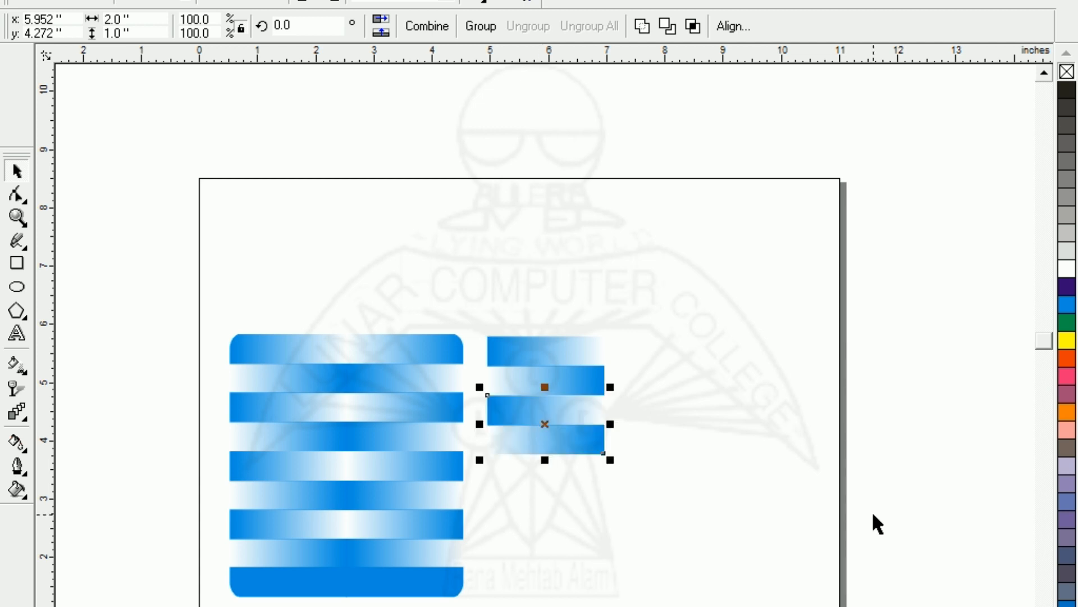
key(ctrl+r)
key(ctrl+r)
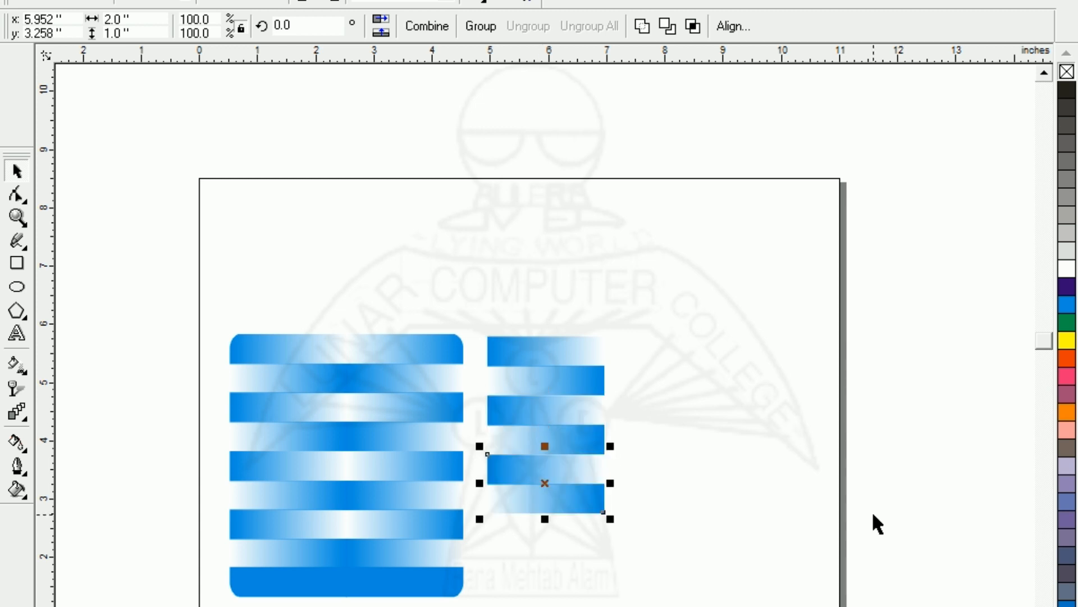
key(ctrl+r)
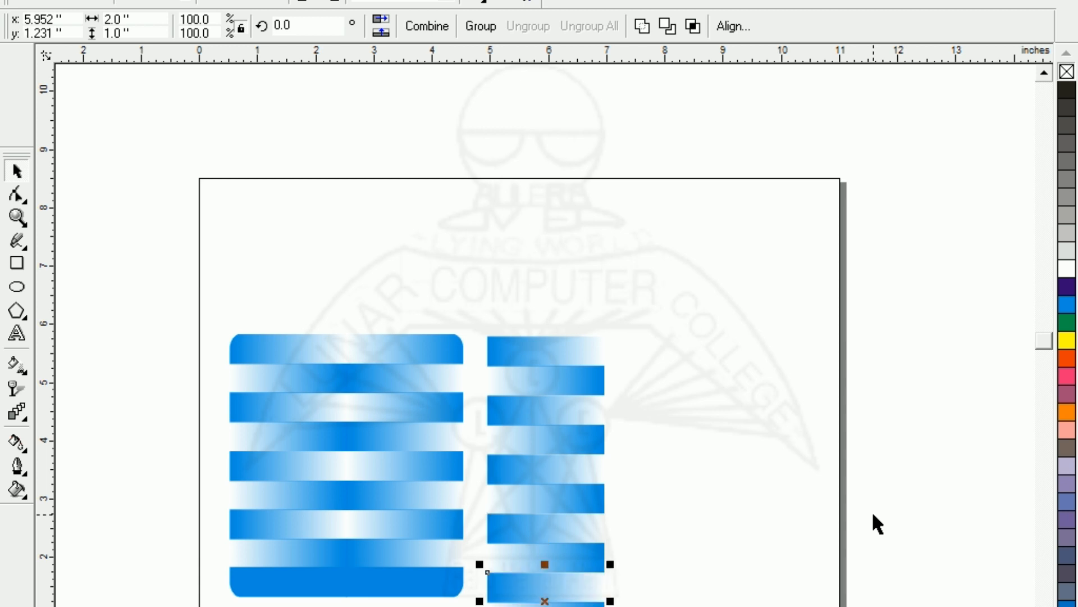
Delete the surplus lowest strip from the column so nine strips remain
click(803, 514)
click(541, 605)
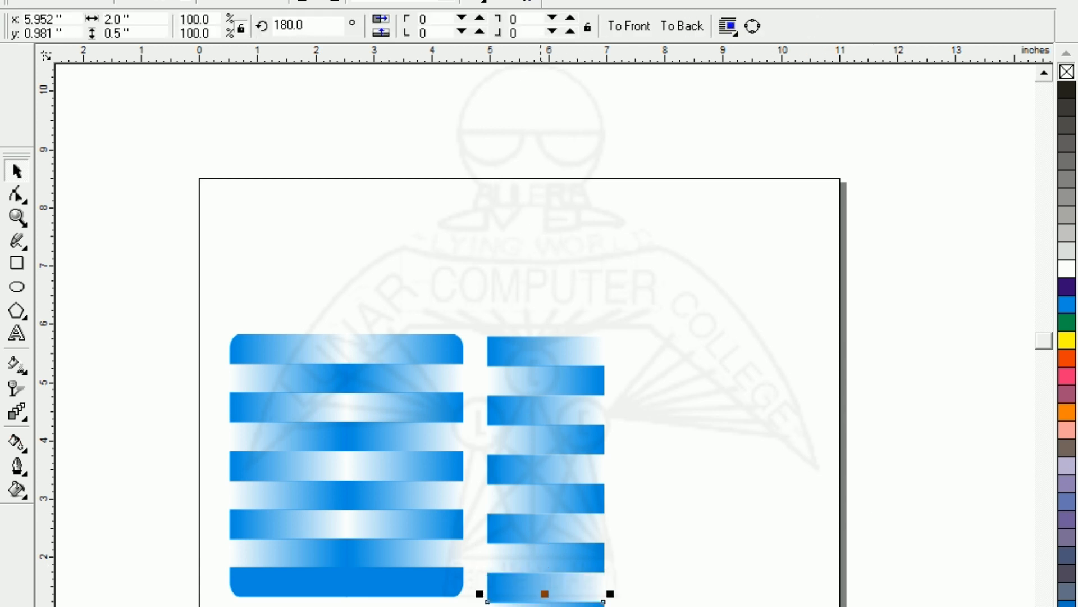
key(Delete)
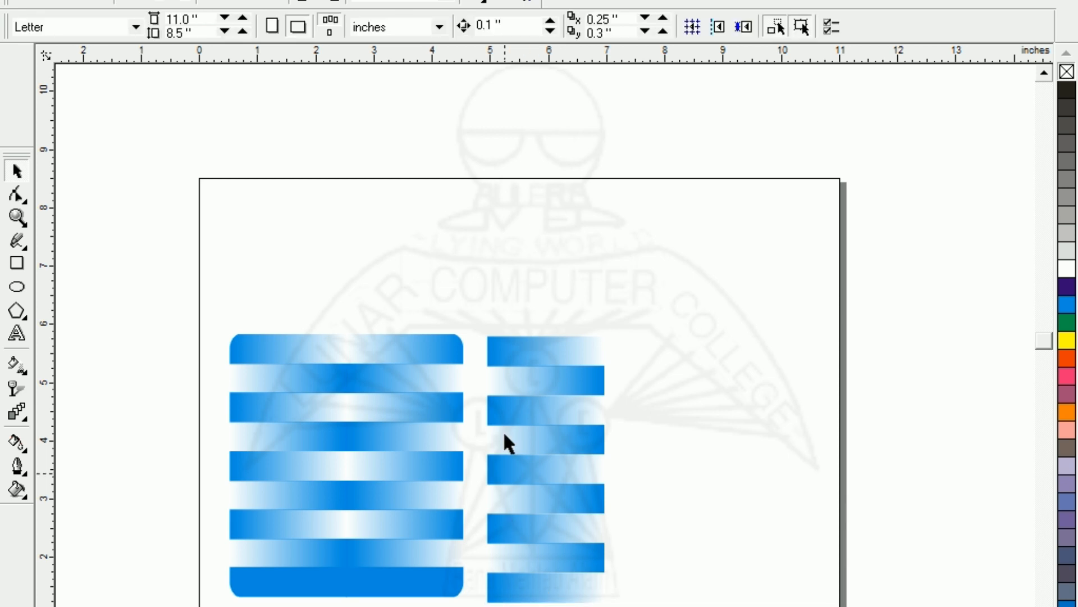
Create a horizontally mirrored copy of the whole strip column against its right edge
drag(476, 323, 664, 606)
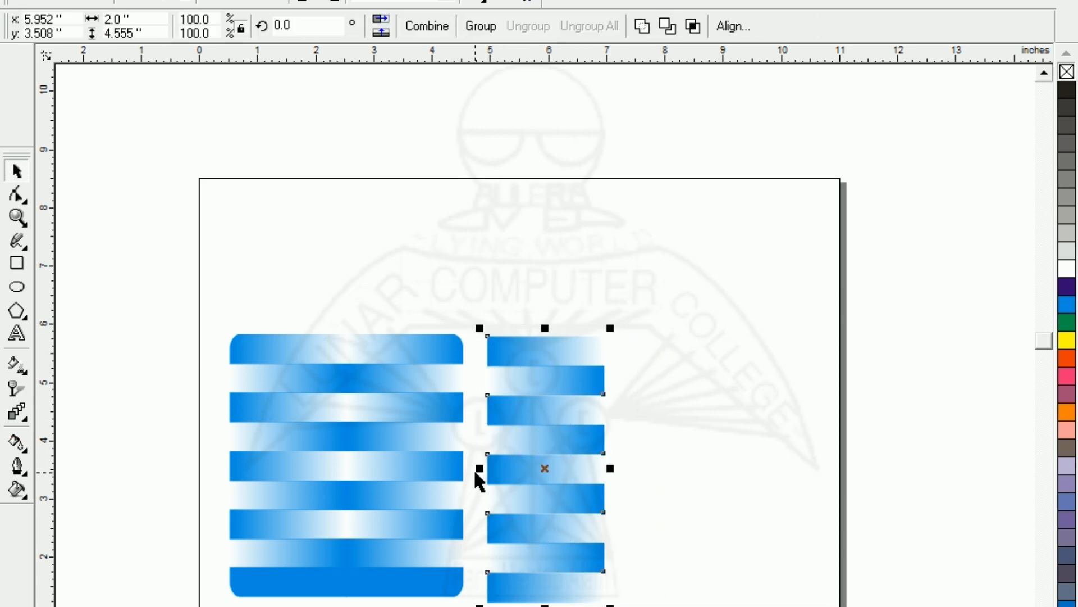
drag(475, 471, 642, 479)
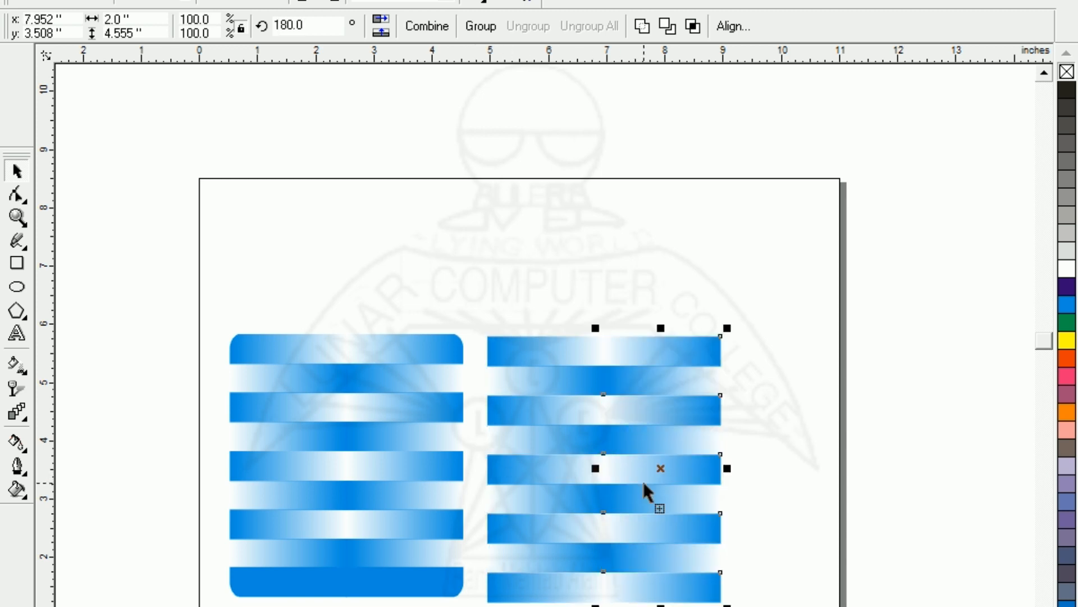
click(562, 251)
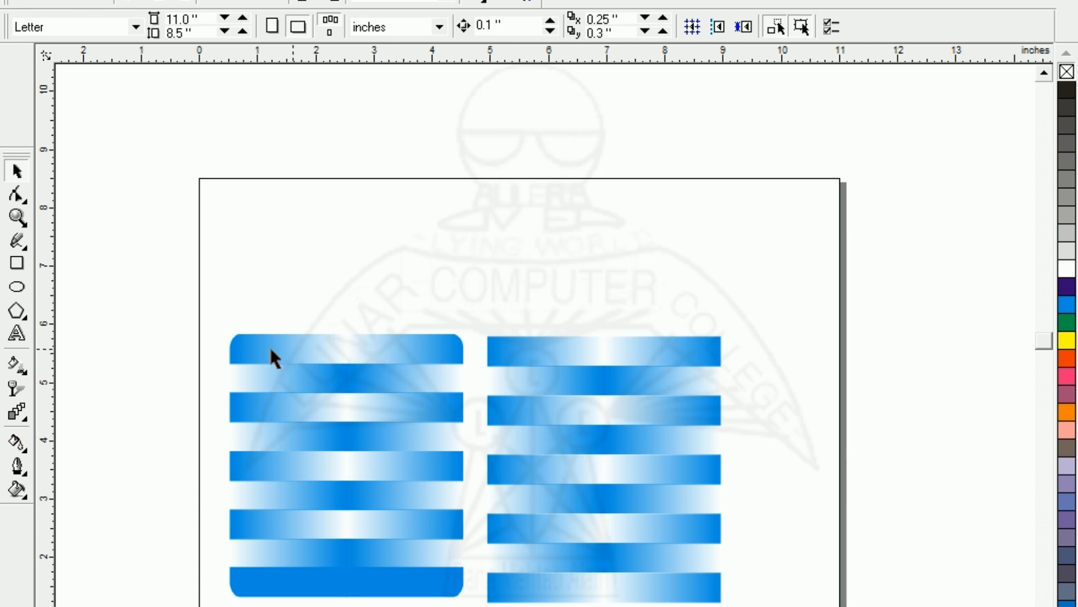
Round the top-left corner of the left column's top strip with a corner roundness of 100
key(F2)
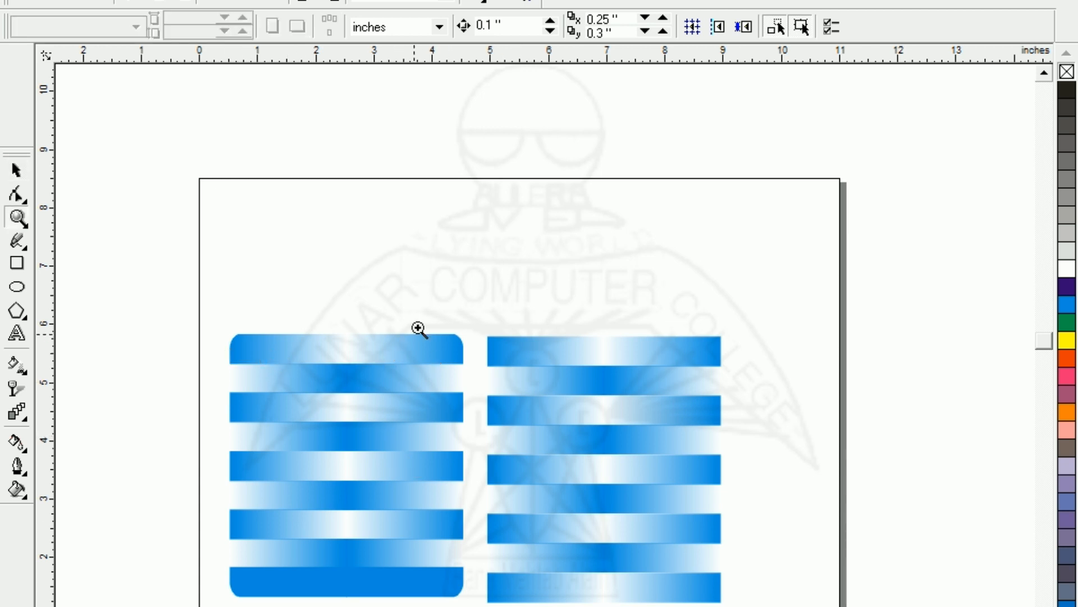
drag(419, 315, 522, 390)
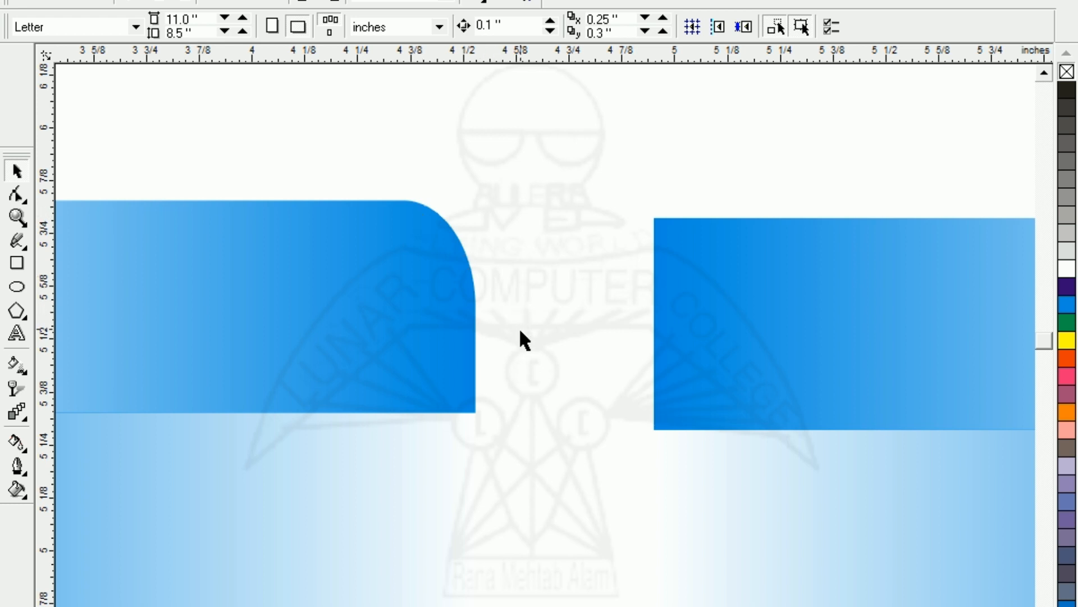
key(F3)
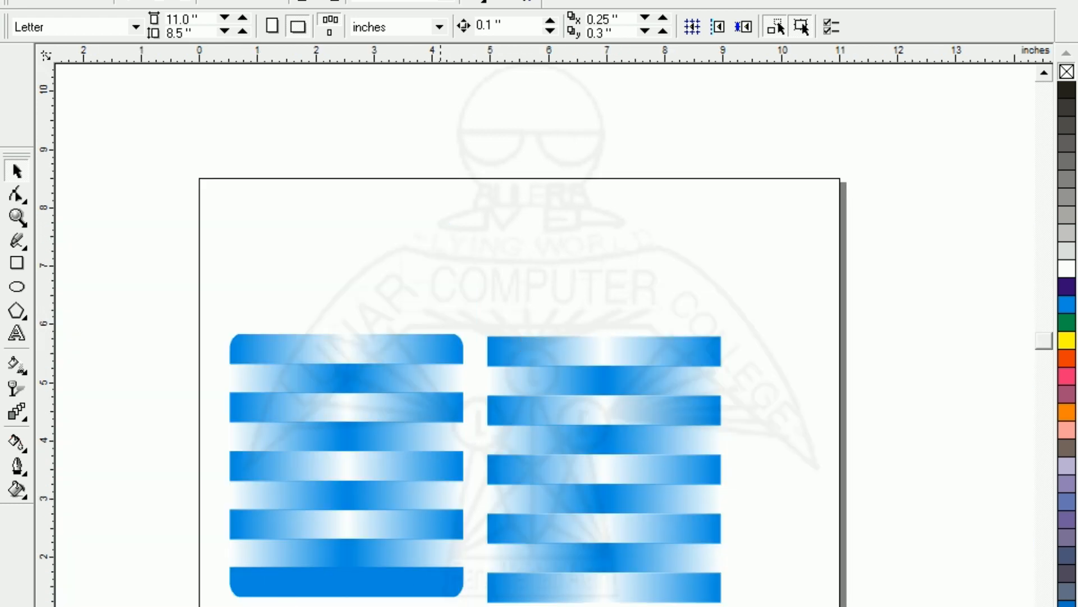
click(507, 360)
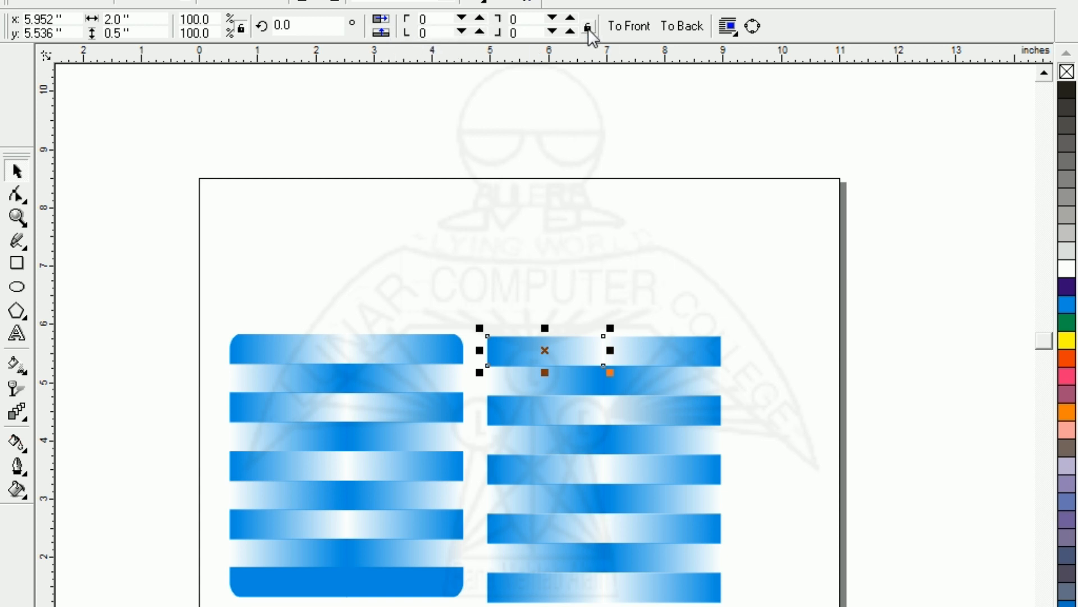
click(438, 17)
text(100)
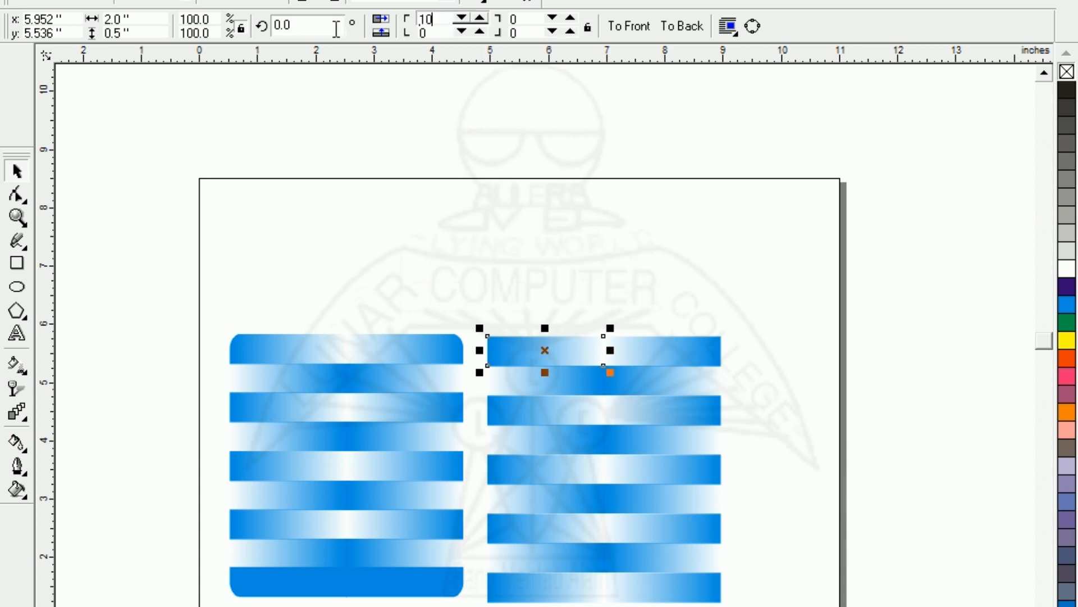
key(Return)
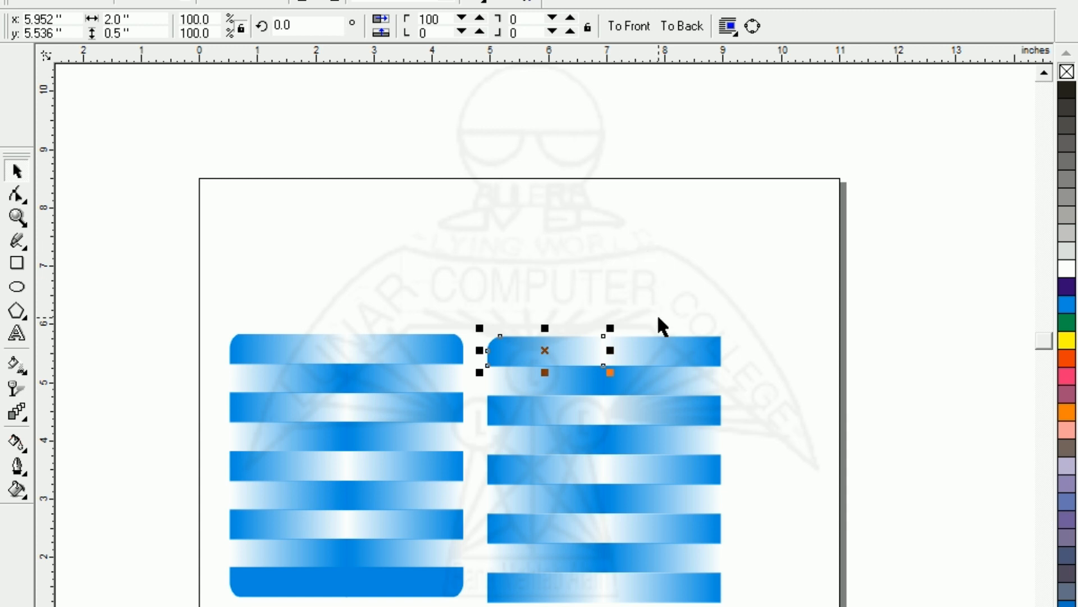
Round the top-right corner of the mirrored column's top strip with a corner roundness of 100
click(676, 345)
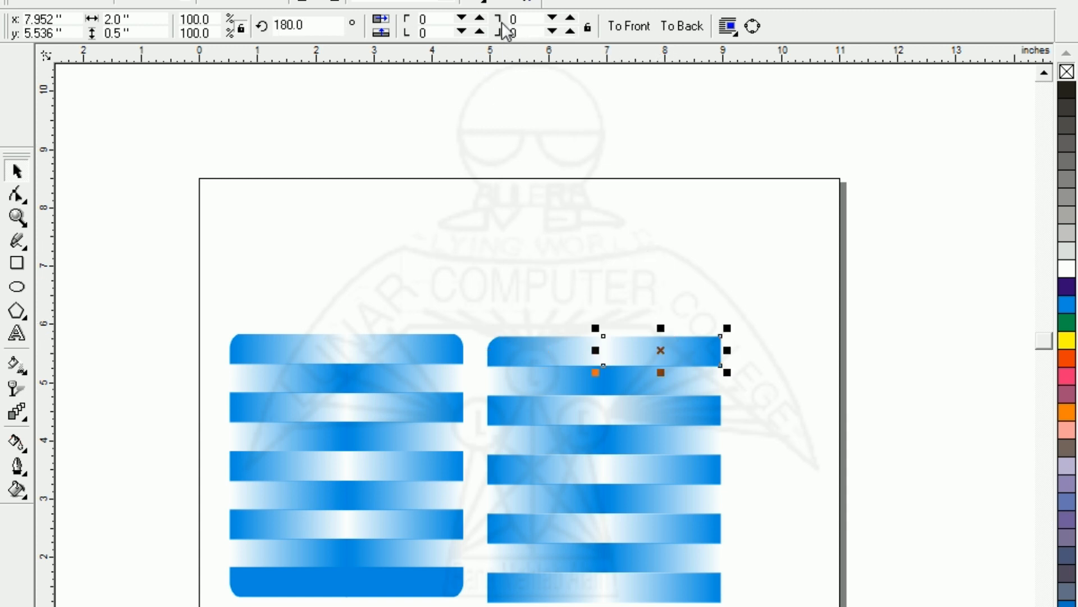
double_click(524, 19)
text(100)
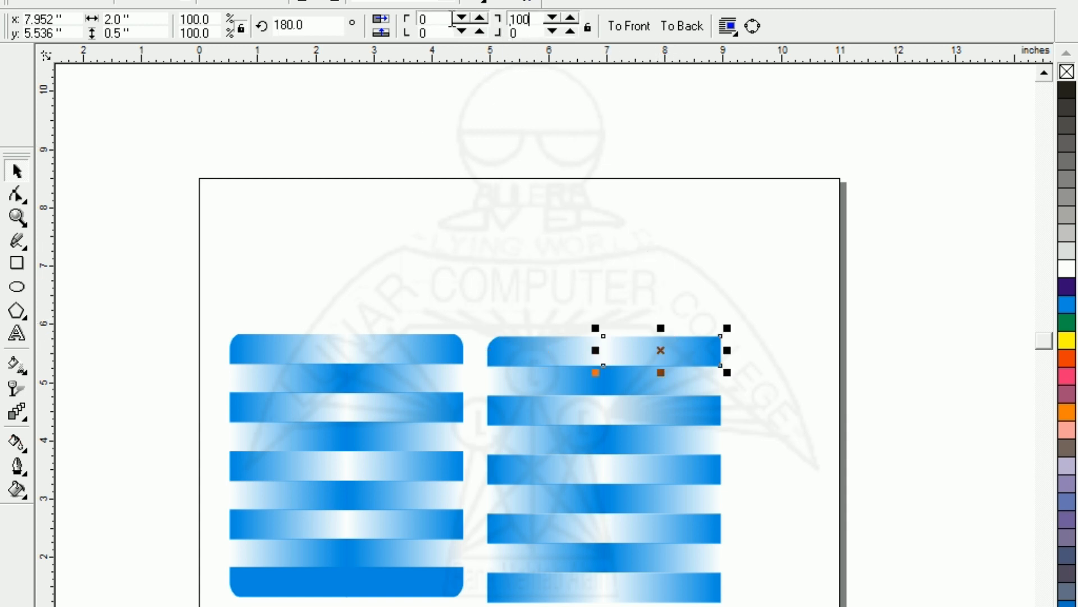
key(Return)
Round the bottom-left corner of the unmirrored column's lowest strip with a corner roundness of 100
click(519, 587)
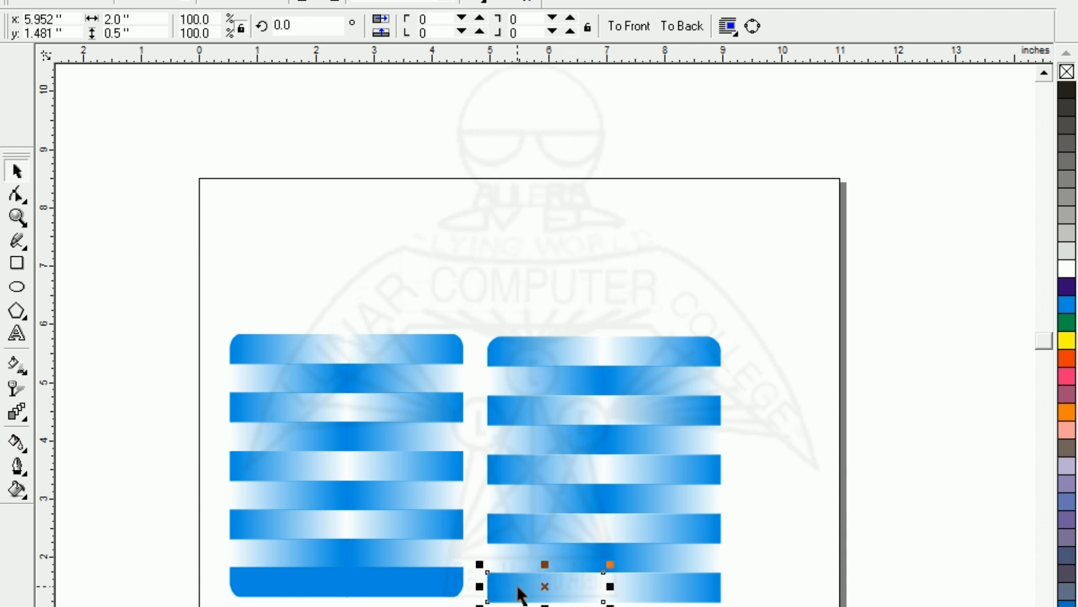
double_click(422, 33)
text(1)
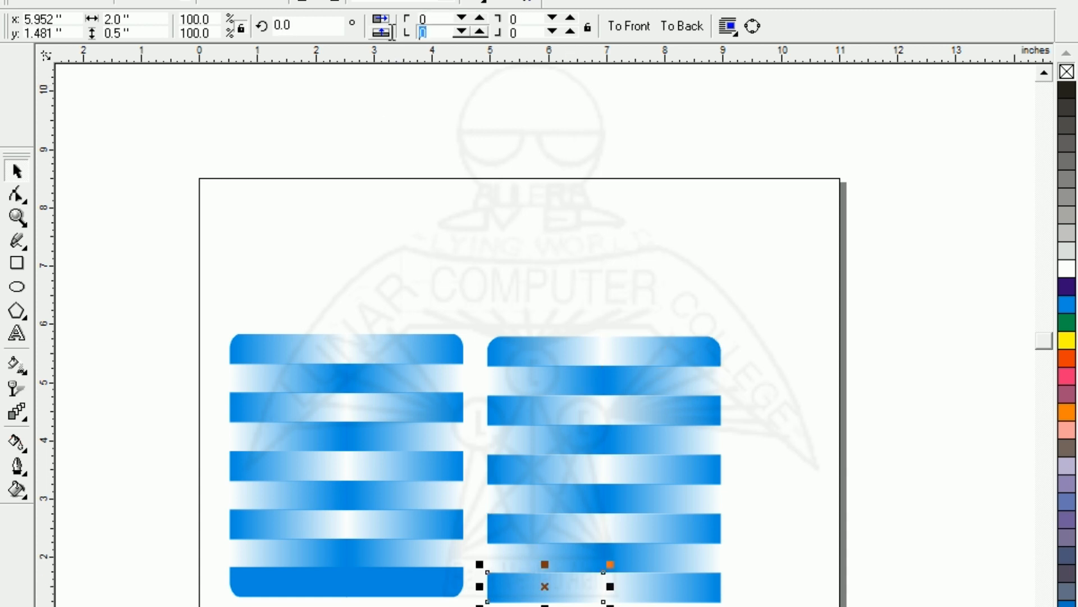
text(00)
key(Return)
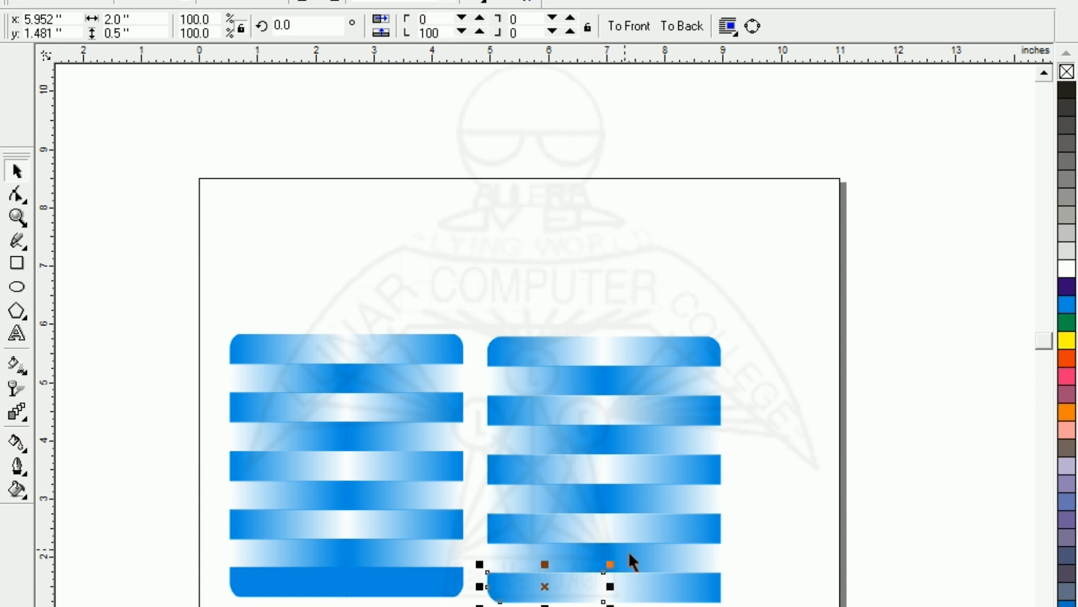
Round the bottom-right corner of the mirrored column's lowest strip with a corner roundness of 100 and clear the selection
click(696, 595)
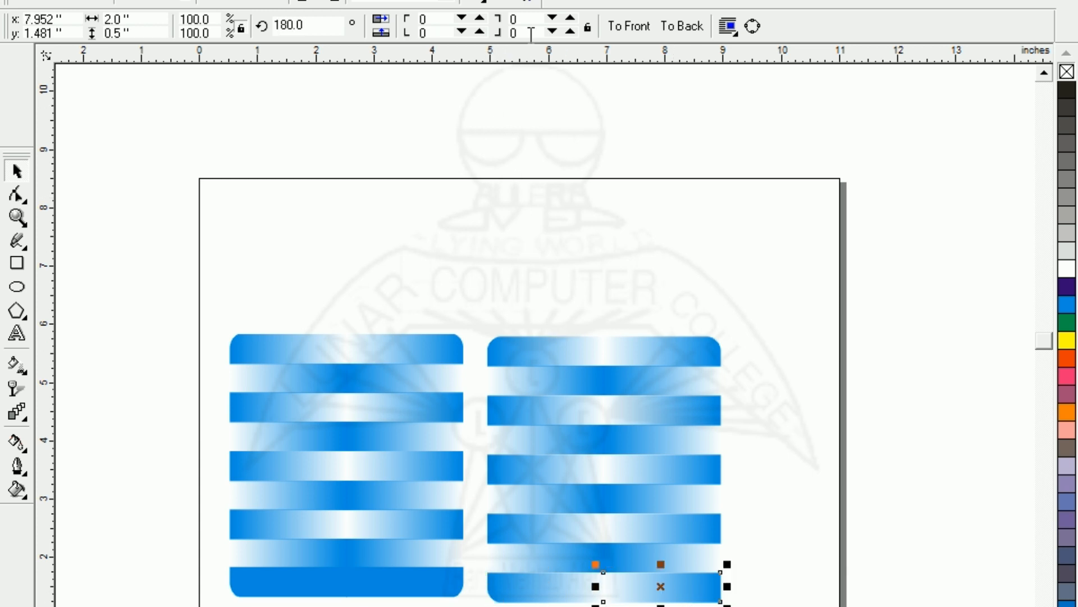
drag(531, 35, 475, 35)
text(100)
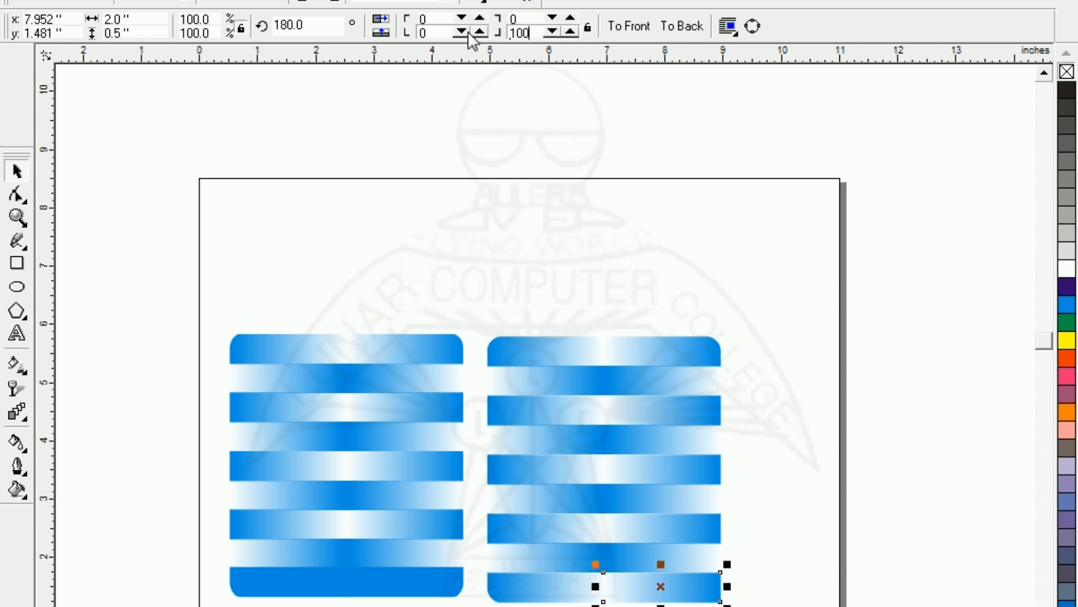
key(Return)
click(471, 145)
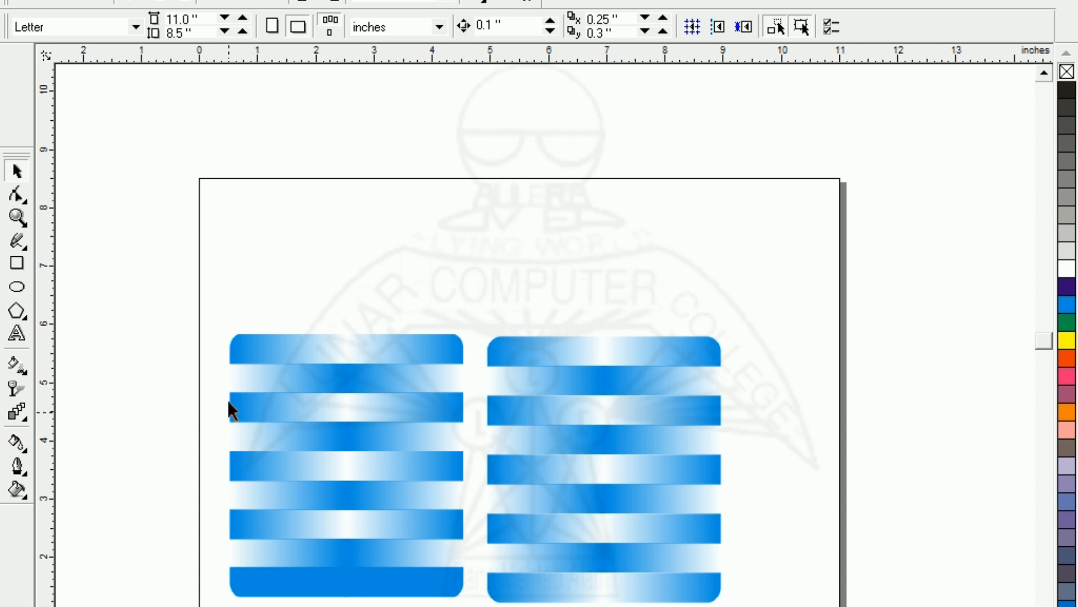
Compare the recreated striped design with the original up close and in the full-page view
drag(263, 453, 843, 606)
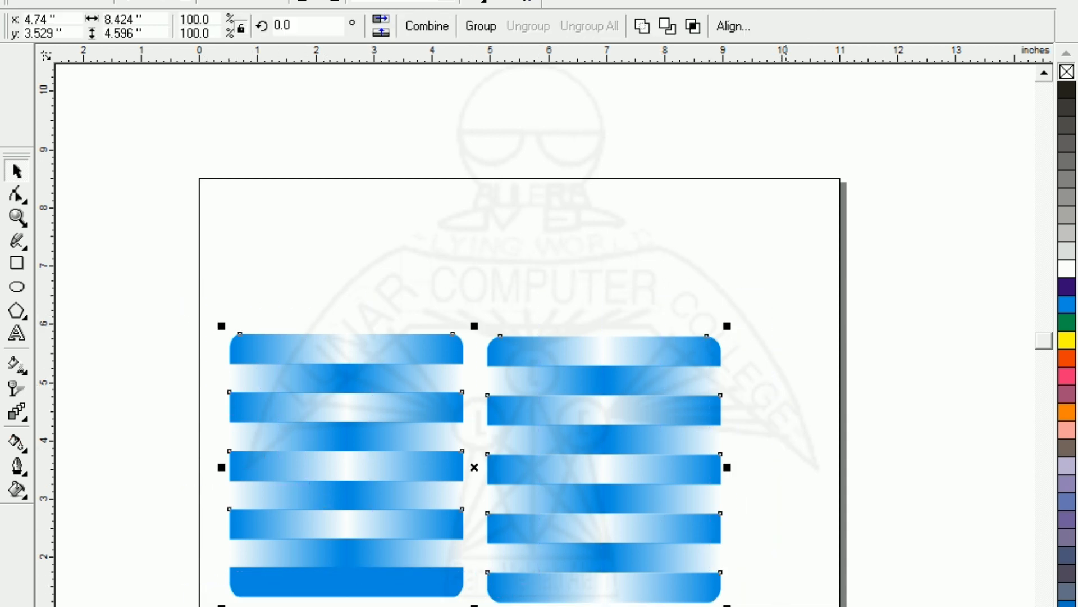
key(shift+F2)
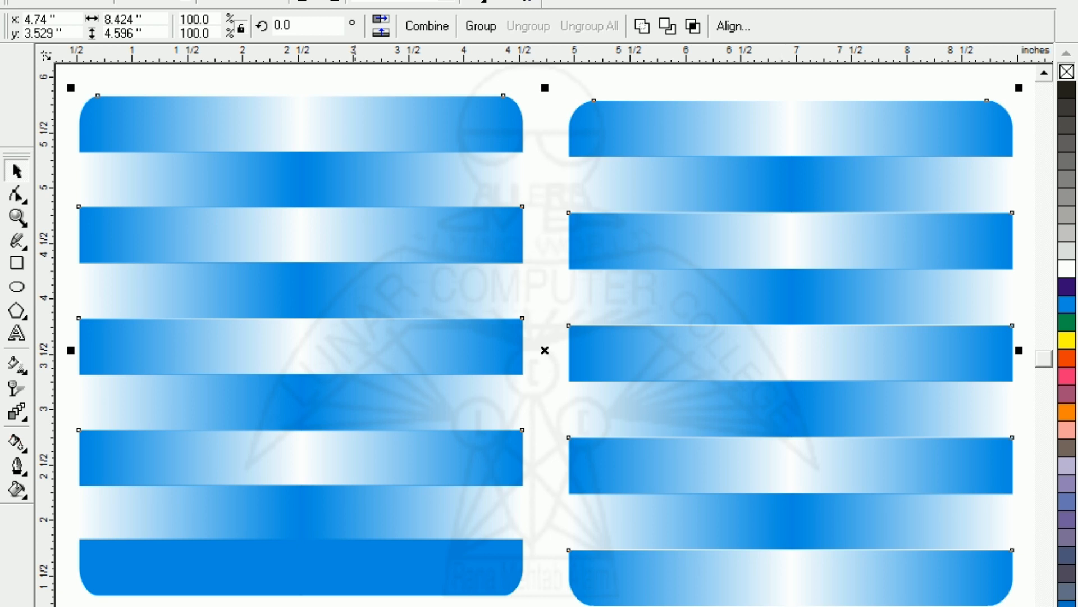
key(shift+F4)
click(574, 567)
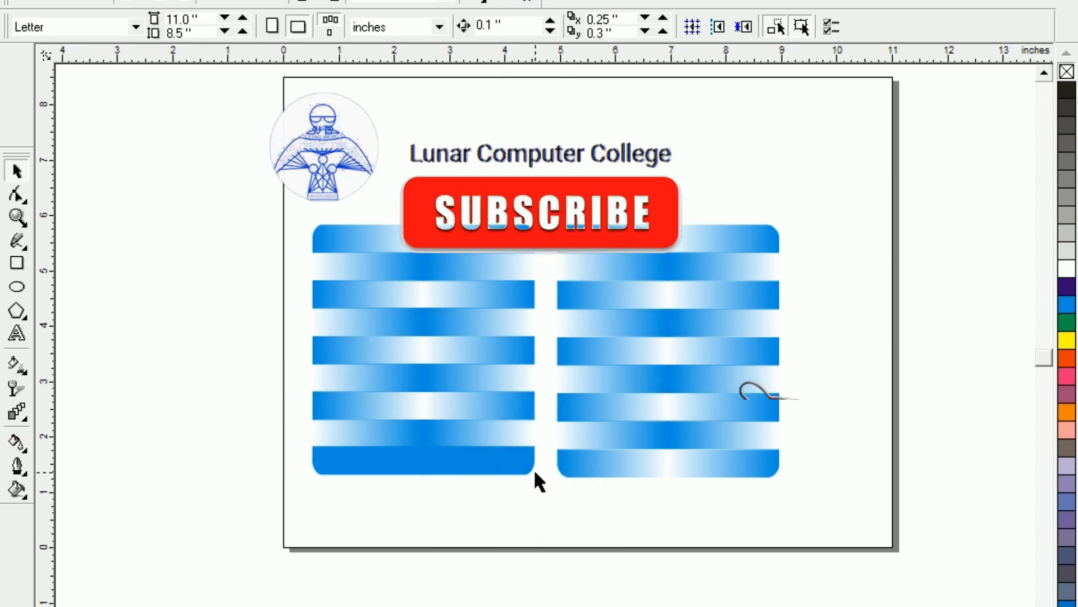
scroll(535, 472, down, 1)
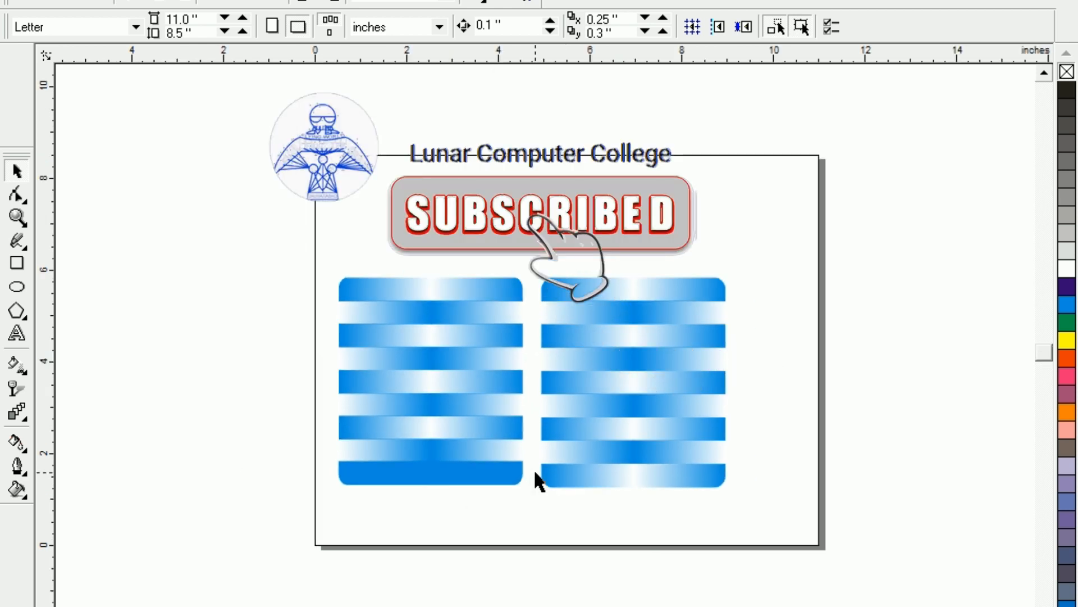